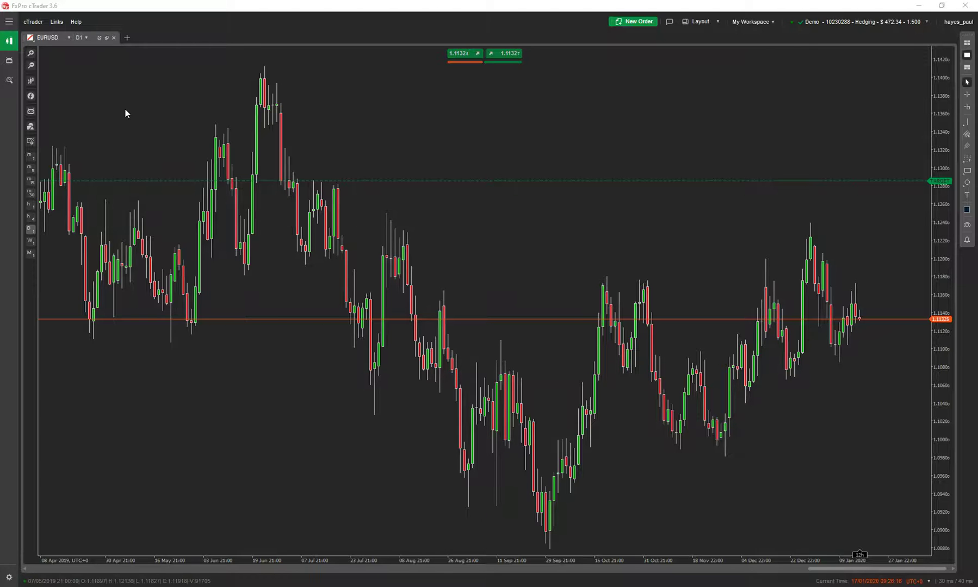
- Search the cBot list for 'trading', attach ClickAlgo TradingView Chart to EURUSD and start it
click(31, 111)
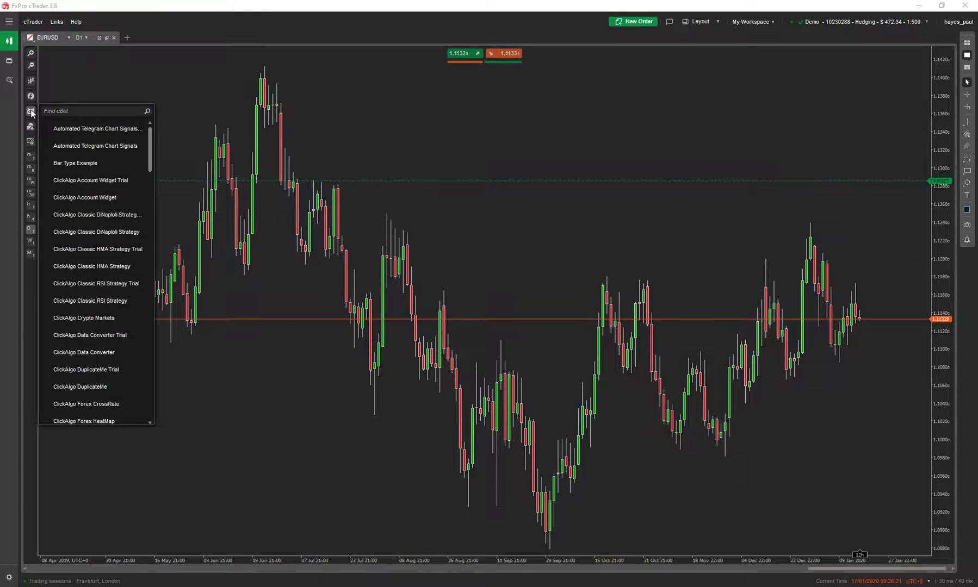
click(59, 109)
text(trading)
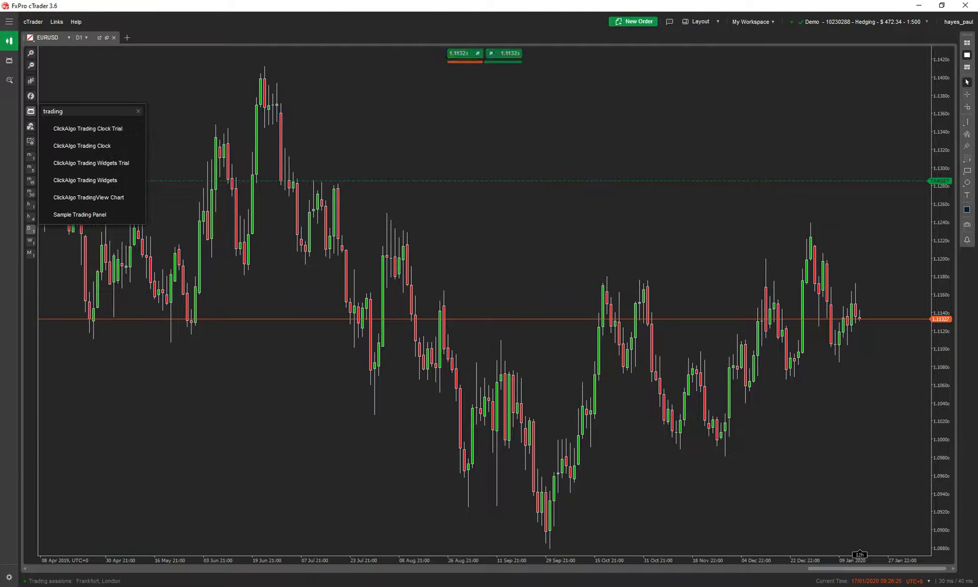
click(125, 197)
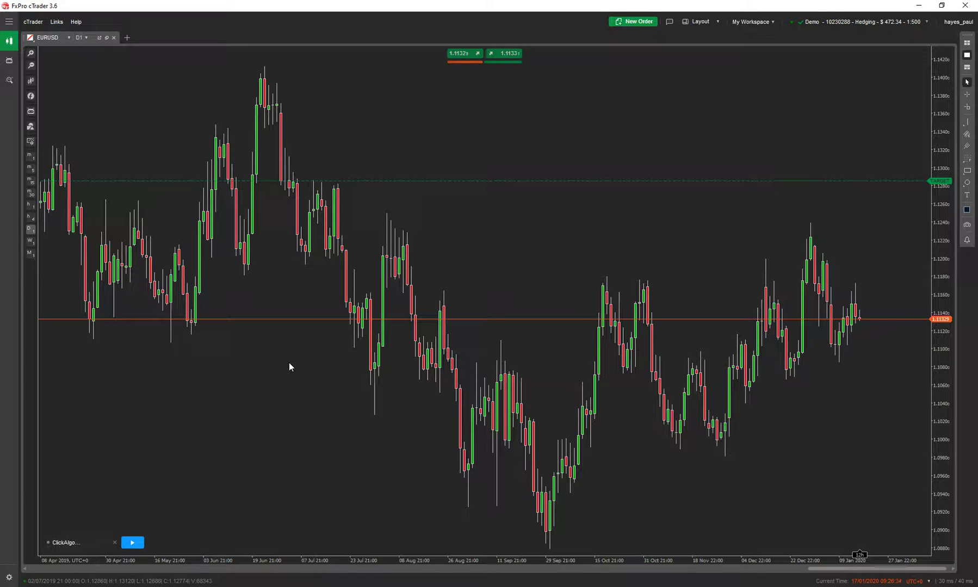
click(130, 544)
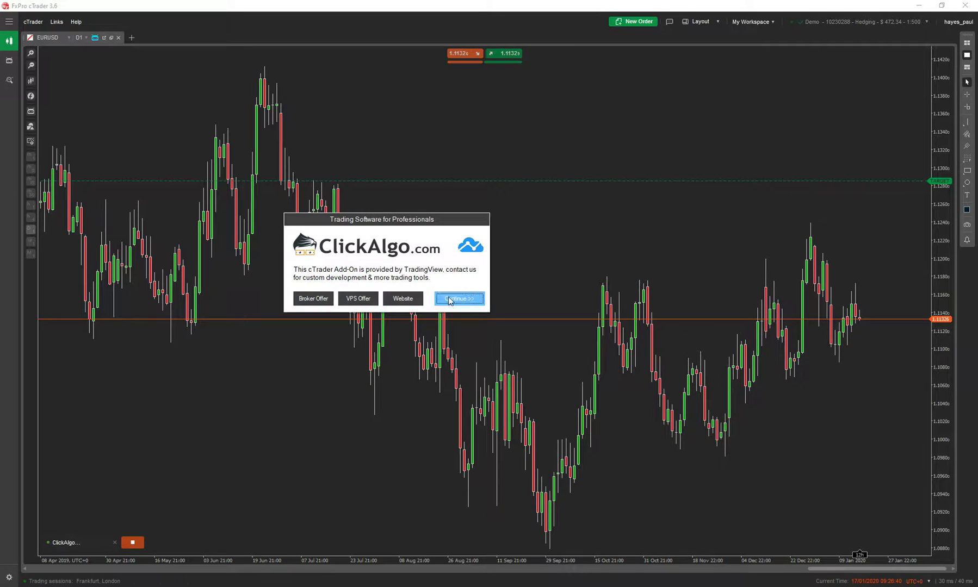
- Dismiss the ClickAlgo welcome dialog with Continue so the TradingView chart window opens
click(456, 298)
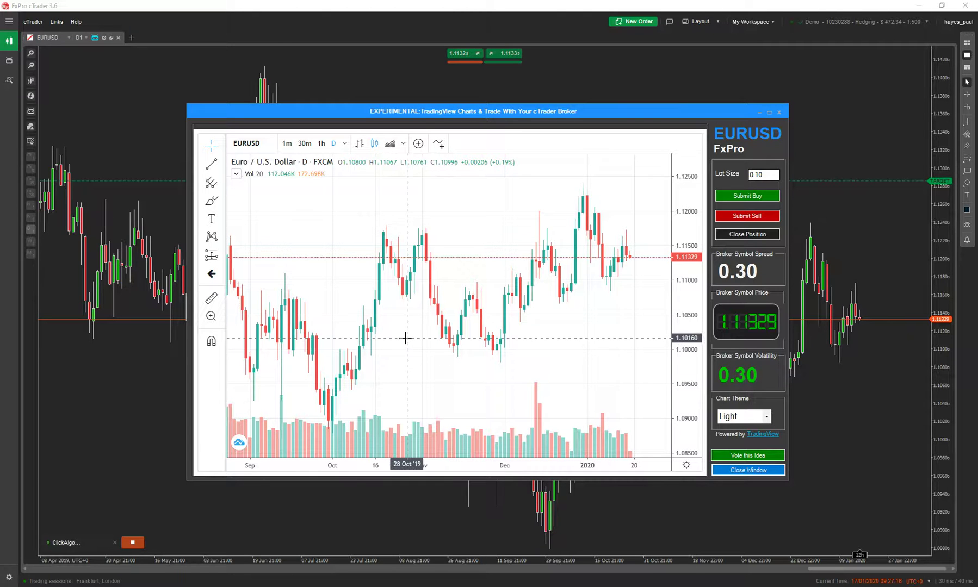
- Maximize the TradingView window, restore and shrink it slightly, then maximize it again
click(768, 113)
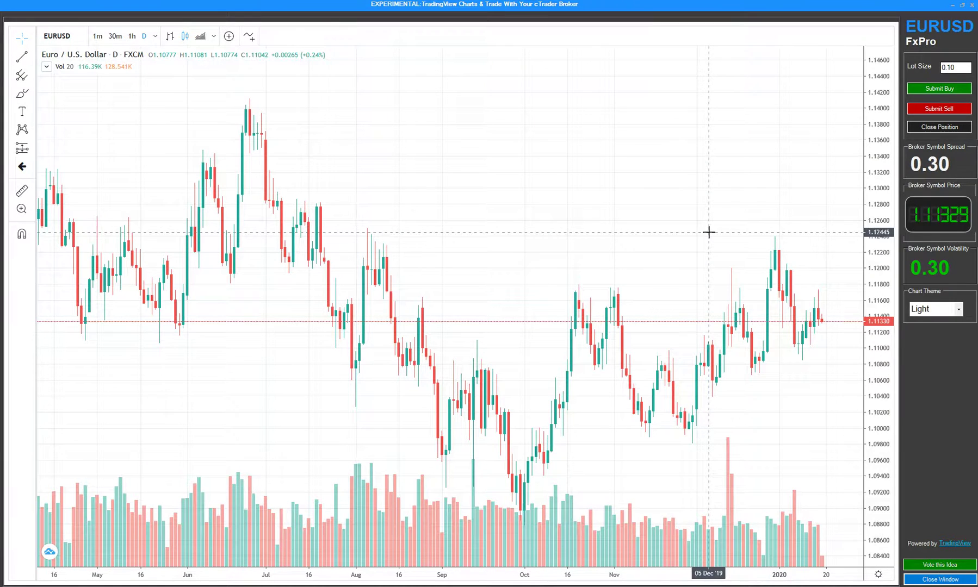
click(961, 4)
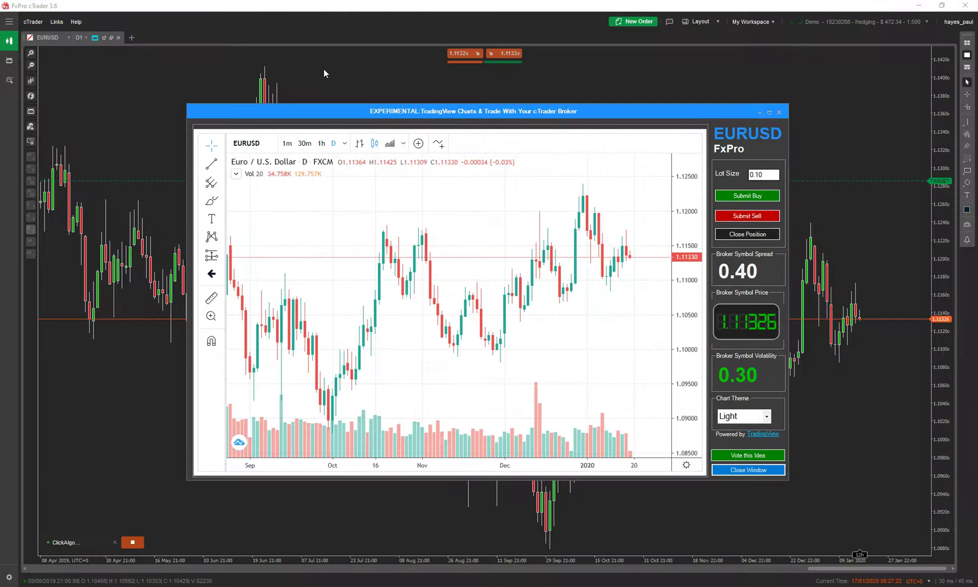
mouse_move(187, 104)
mouse_down()
mouse_move(314, 176)
mouse_move(195, 120)
mouse_up()
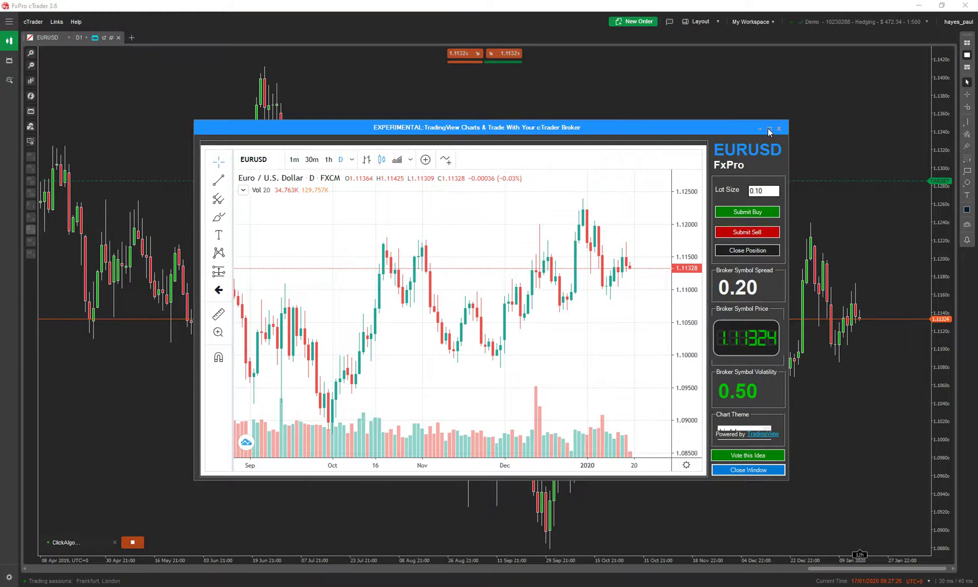
click(769, 129)
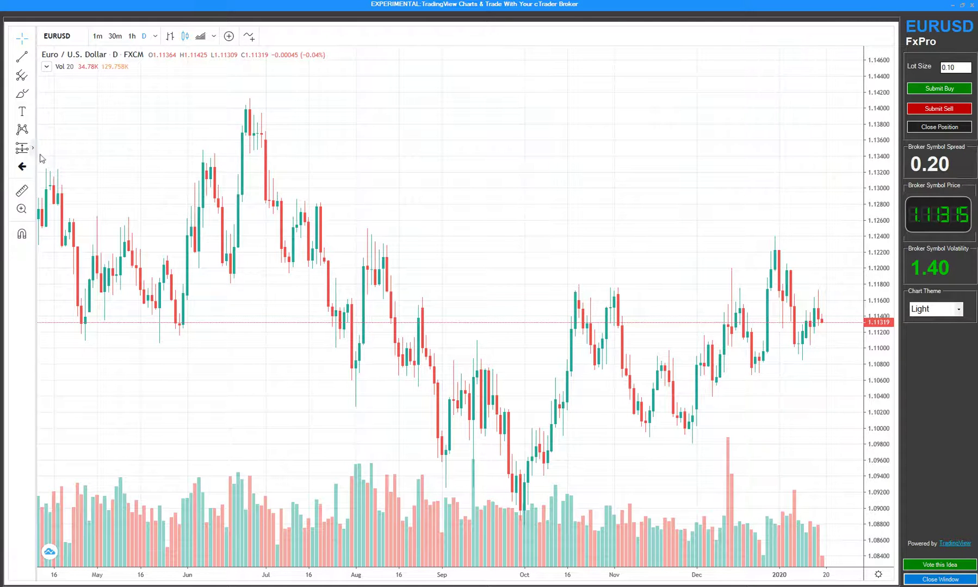
- Browse the Long Position/forecasting and chart pattern drawing-tool lists, then close them
click(33, 149)
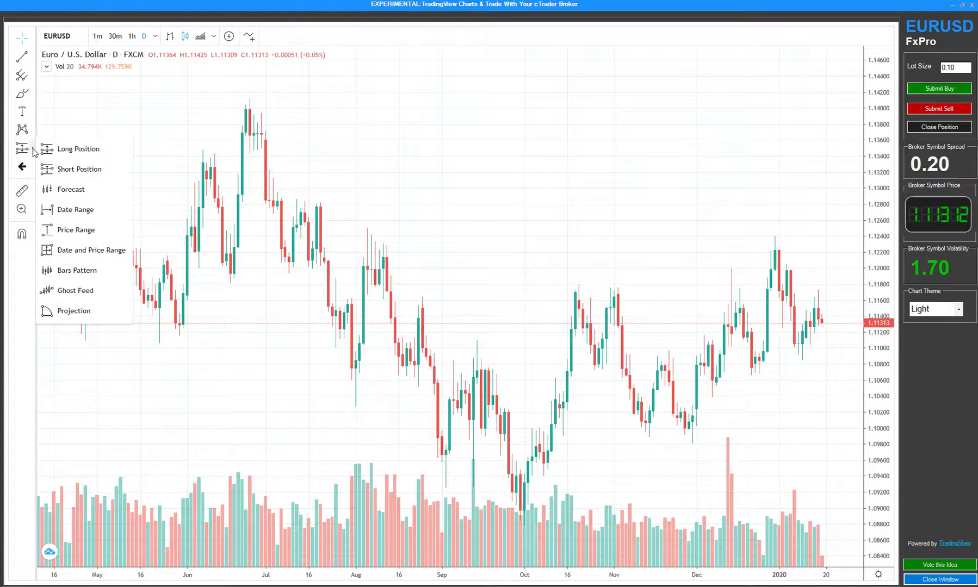
click(34, 130)
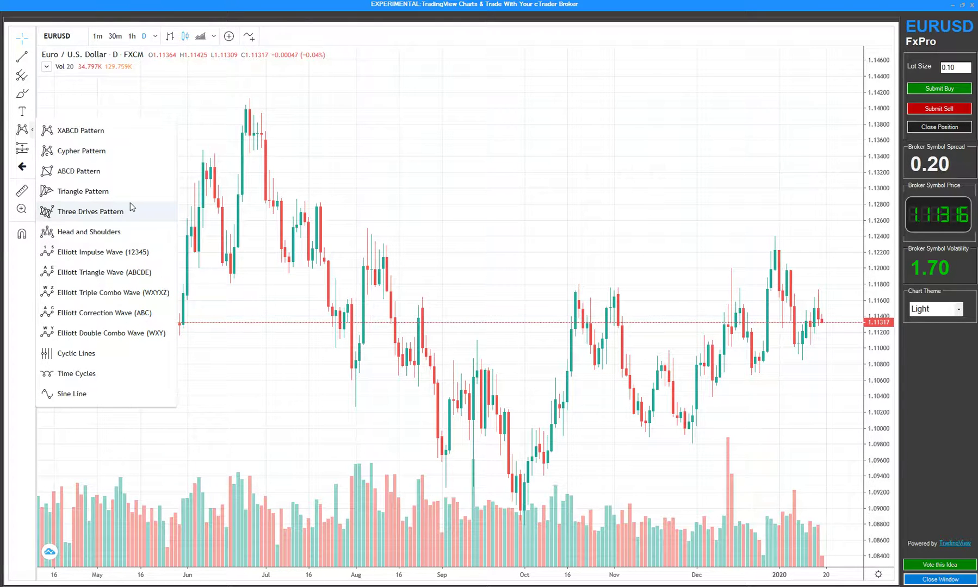
click(186, 40)
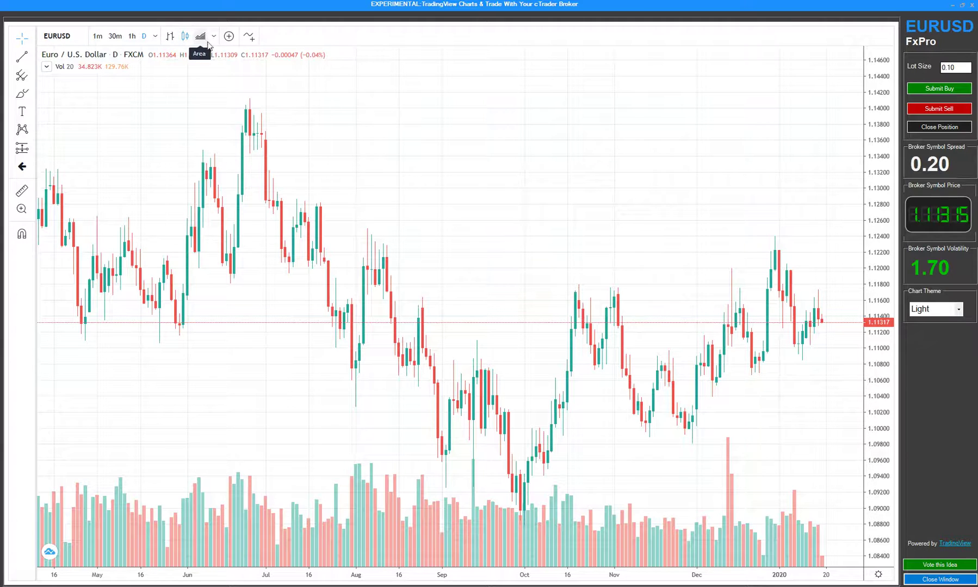
- Switch the chart style to Point & Figure, then back to Candles, leaving the style list unchanged
click(212, 37)
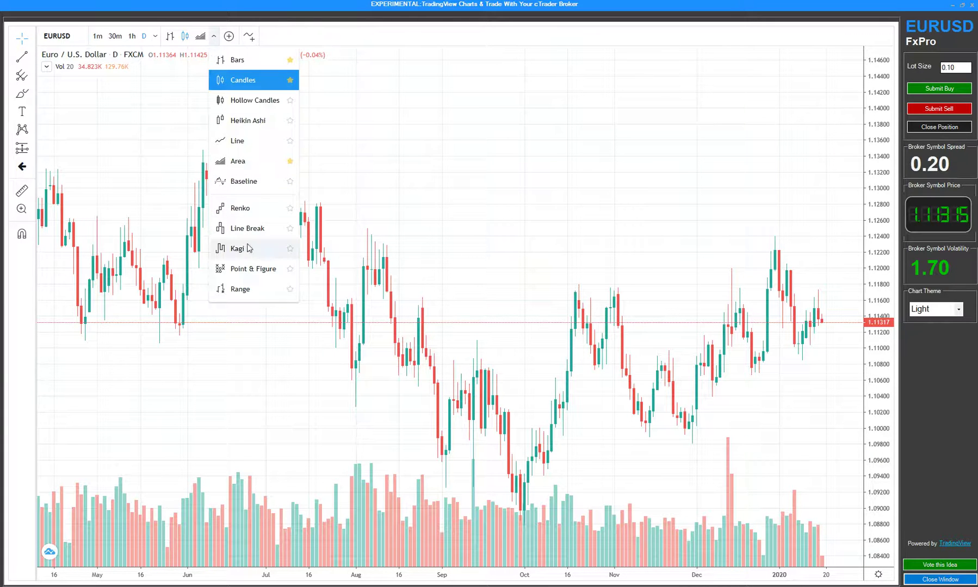
click(253, 270)
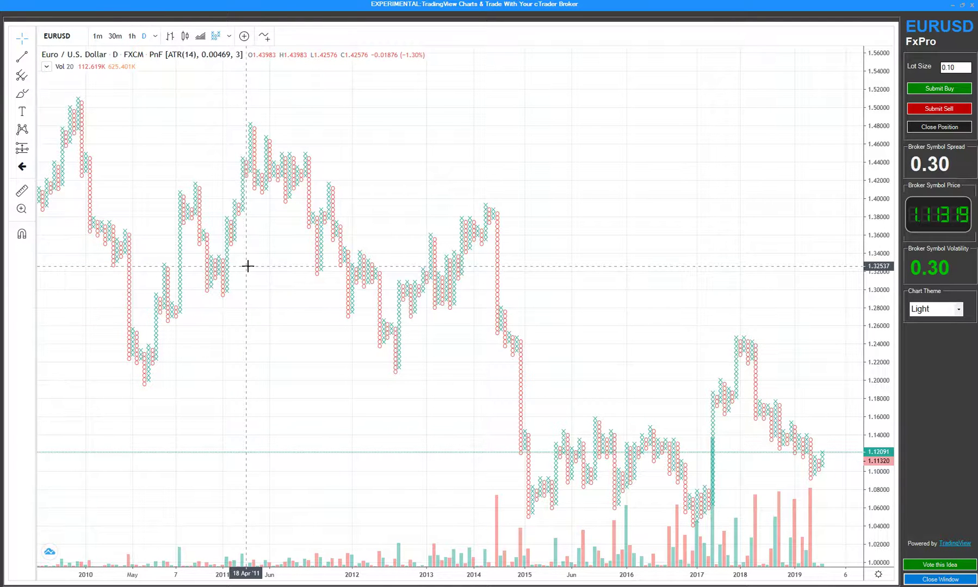
click(185, 36)
click(229, 36)
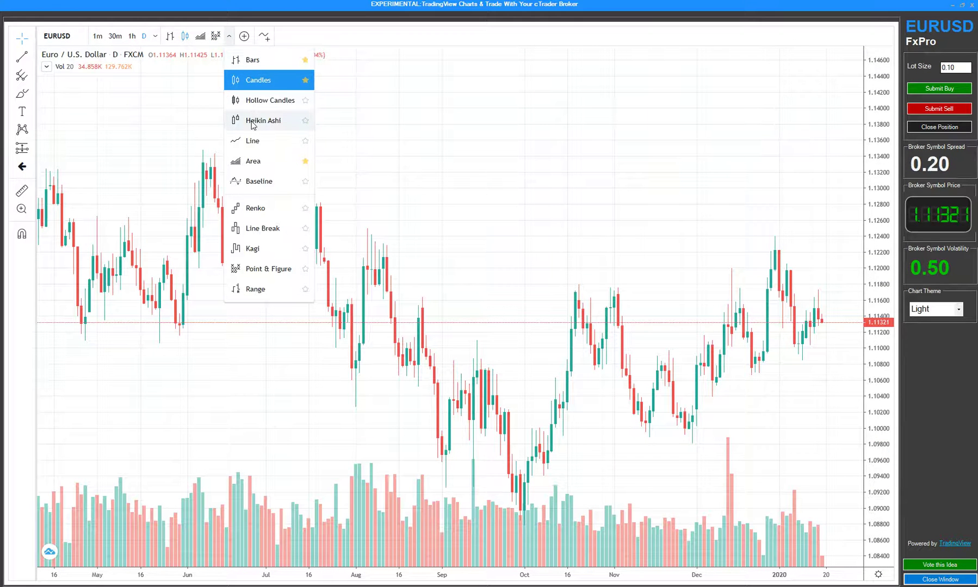
click(404, 207)
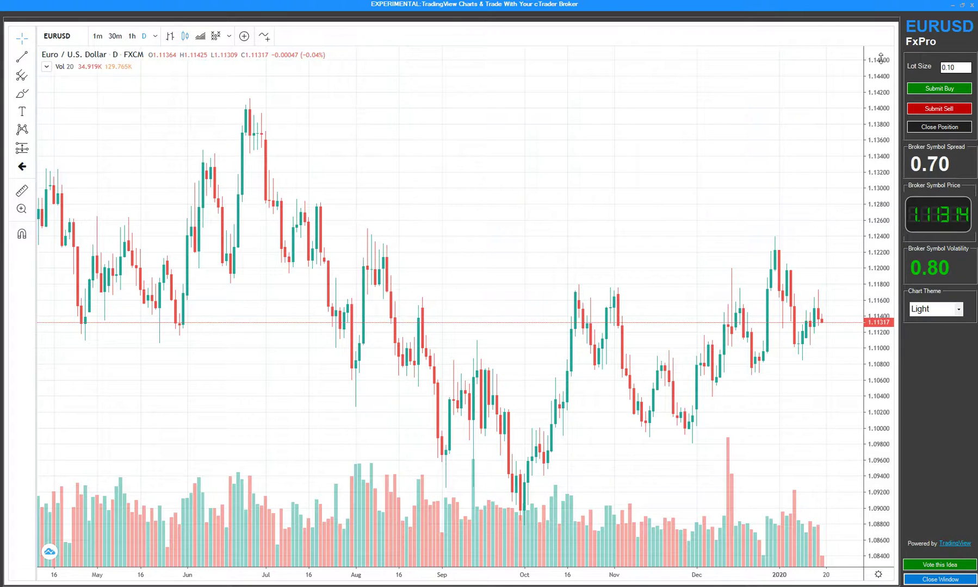
- Restore the TradingView window and snap it to the left half of the screen
click(963, 5)
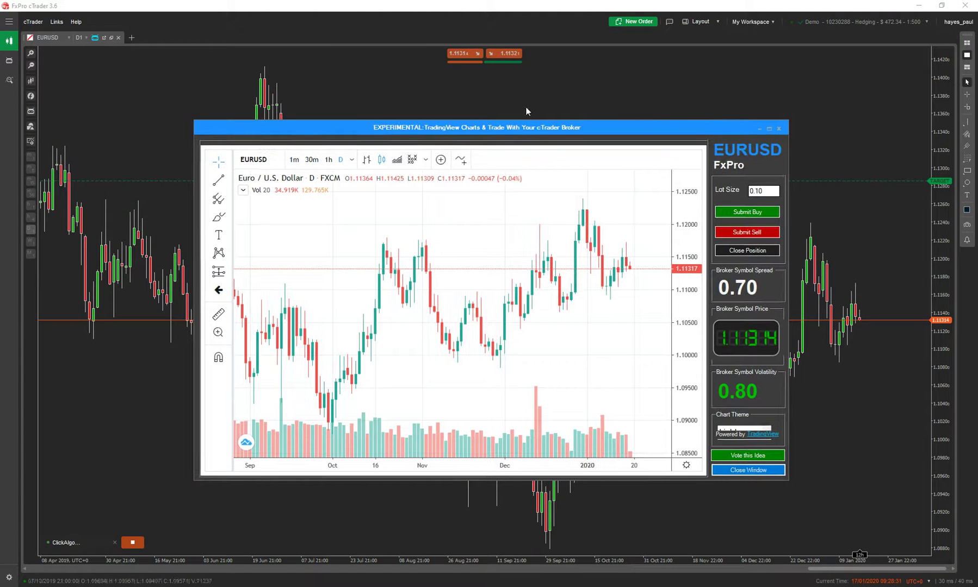
drag(524, 127, 472, 126)
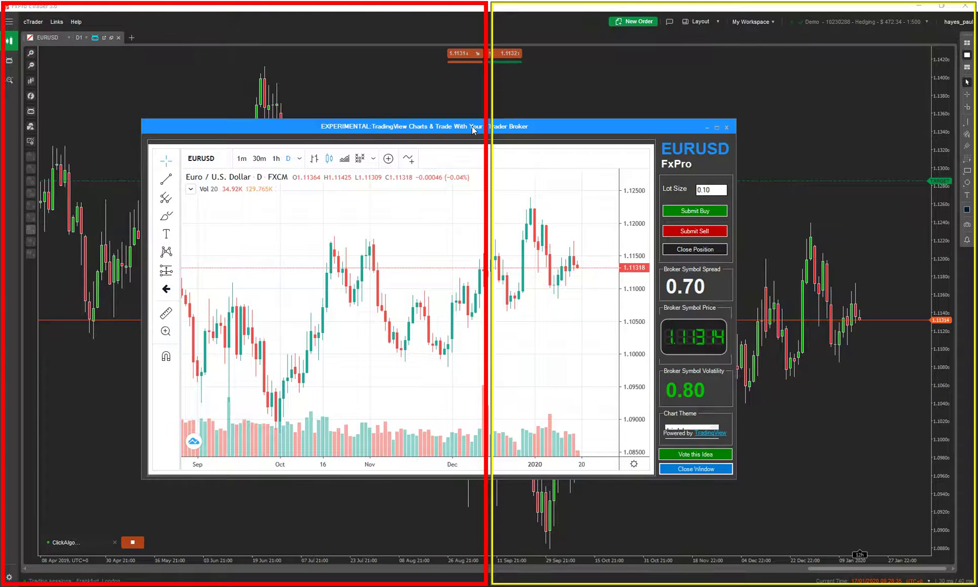
drag(472, 129, 424, 128)
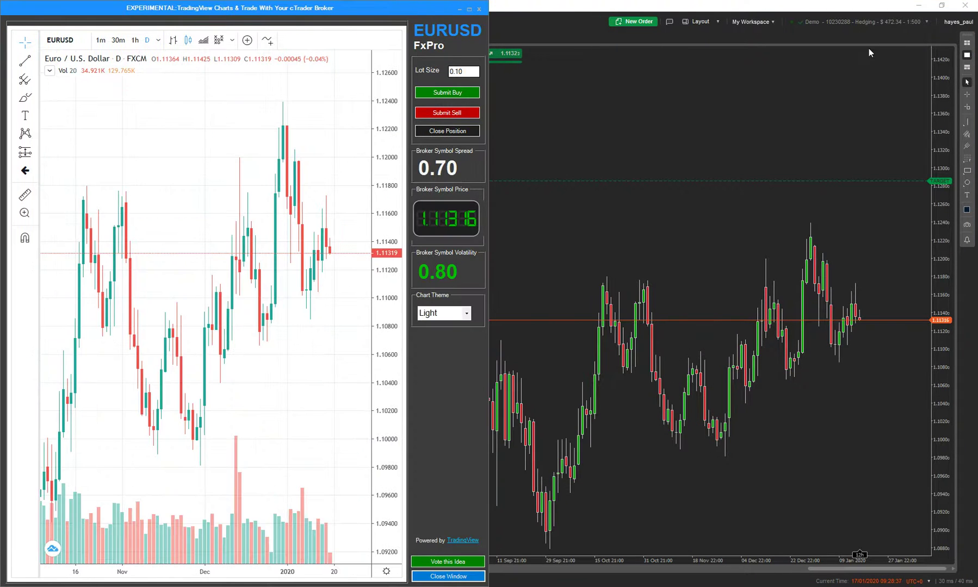
- Snap the cTrader EURUSD chart into the right half and bring TradingView back on the left
click(918, 5)
drag(387, 9, 753, 76)
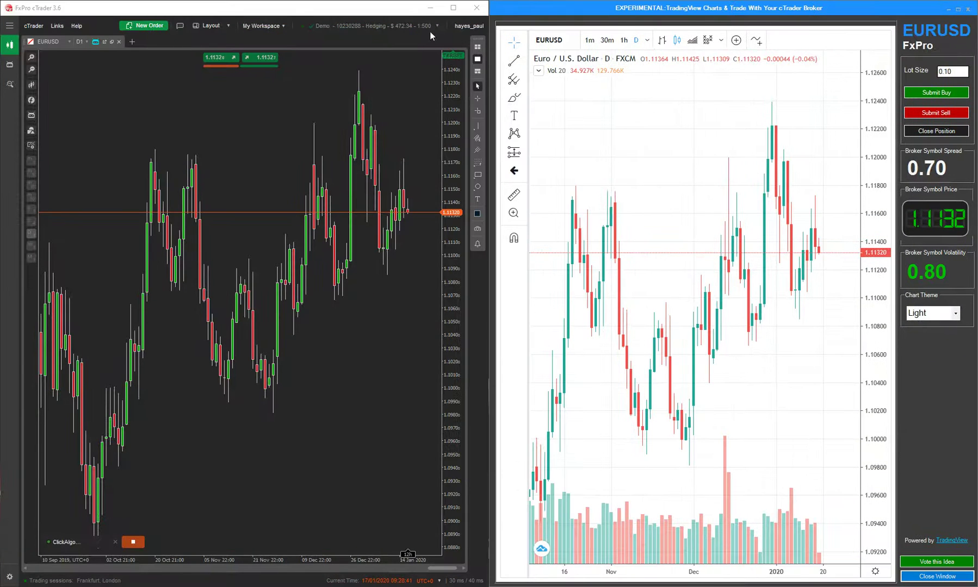
drag(630, 12, 374, 50)
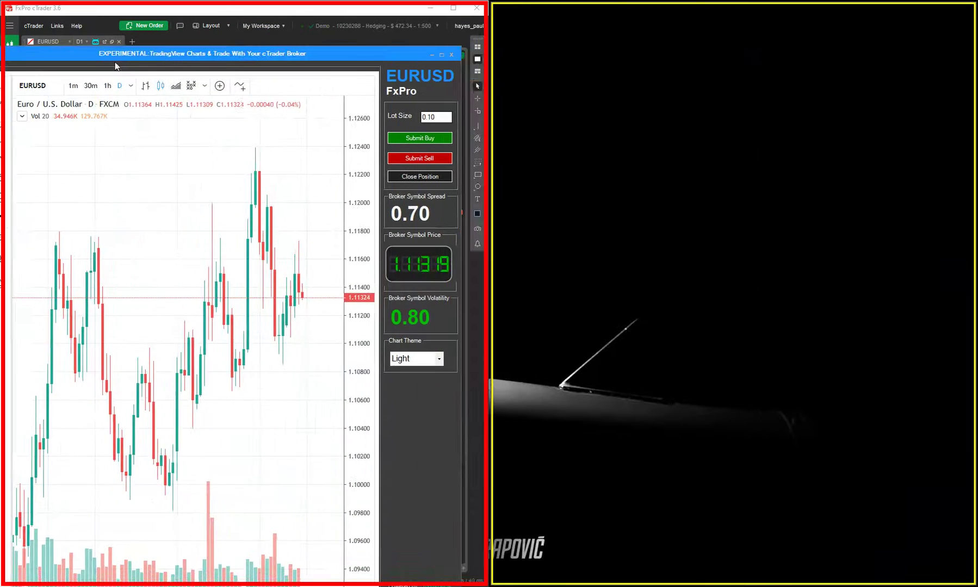
click(460, 9)
drag(321, 16, 593, 38)
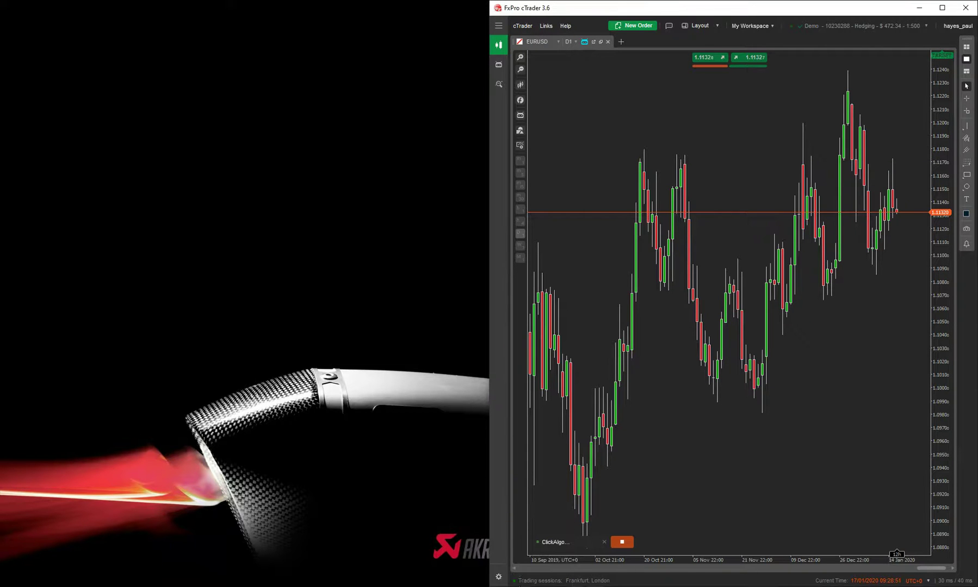
click(546, 552)
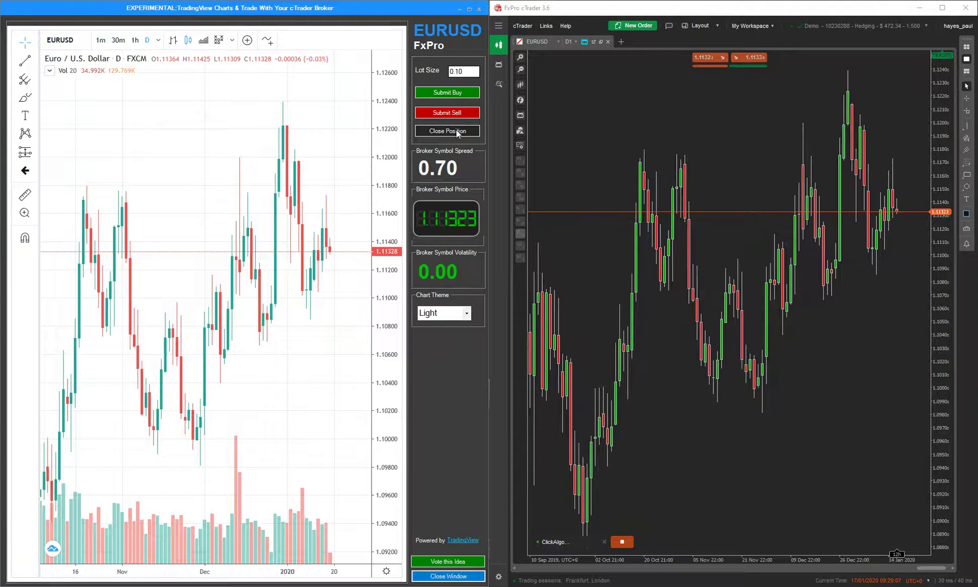
- Maximize the TradingView EURUSD window to fill the screen
click(468, 9)
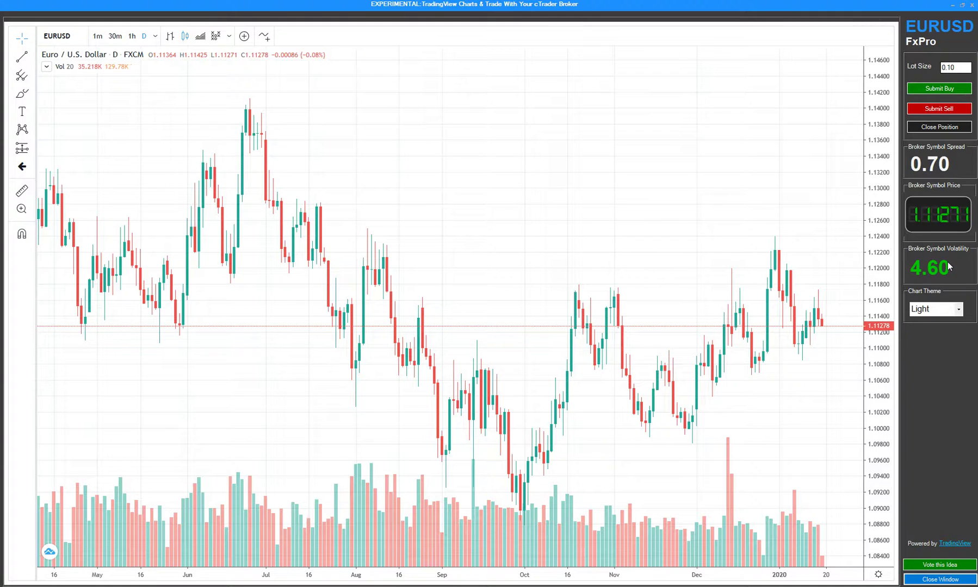
- Switch the TradingView chart theme to Dark, then back to Light
click(954, 308)
click(934, 330)
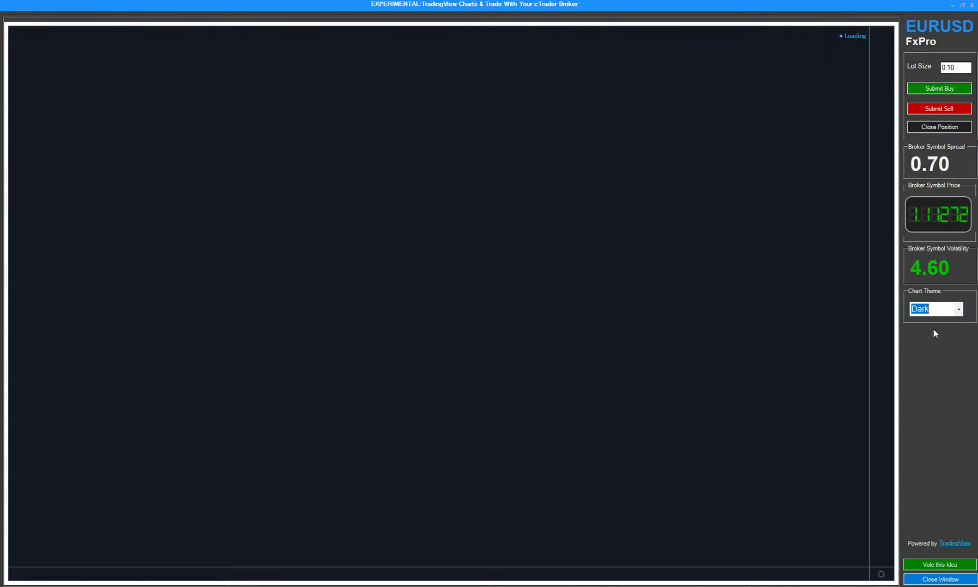
click(959, 317)
click(942, 323)
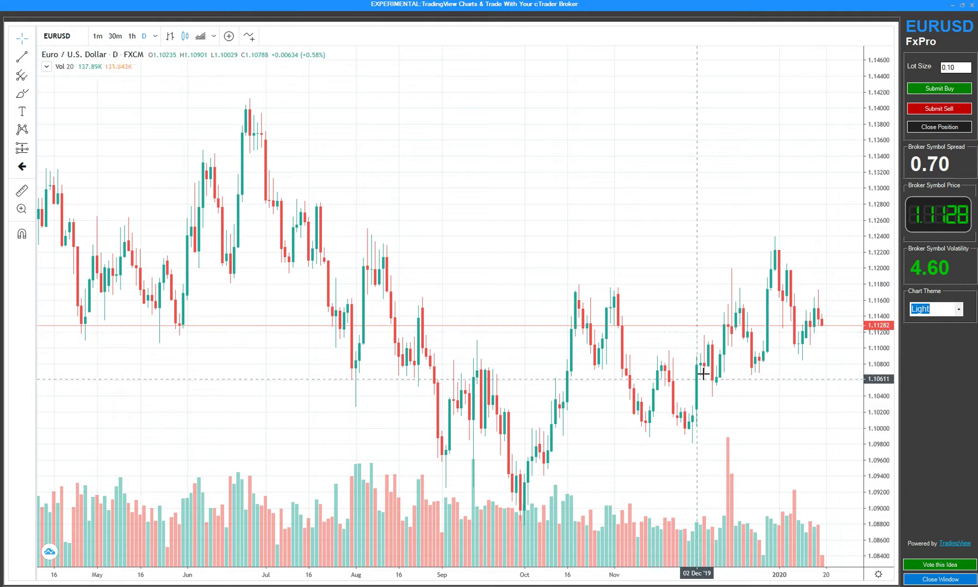
- Delete the Volume study and restore the window beside the cTrader chart
click(449, 510)
key(Delete)
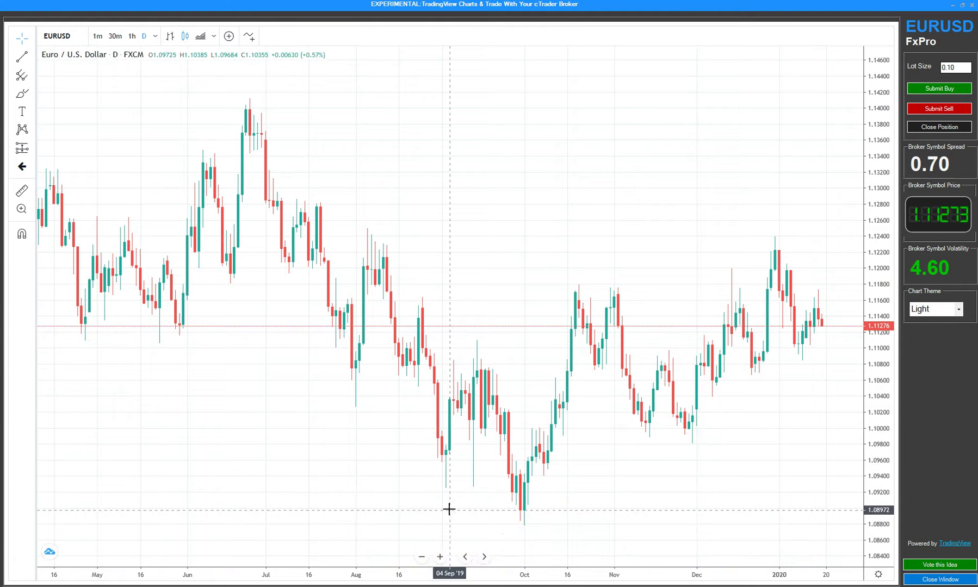
click(962, 4)
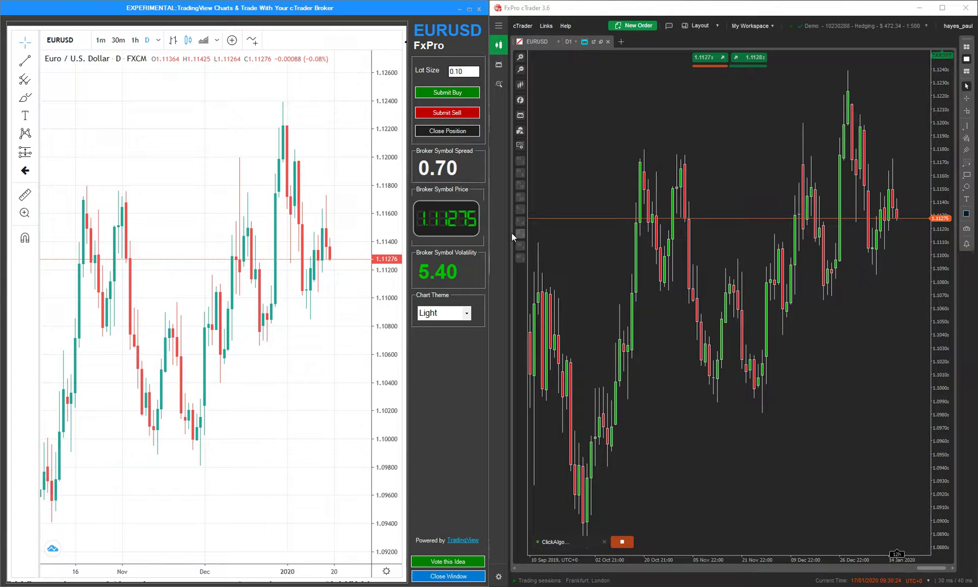
- Buy 0.10 lot EURUSD, dismiss the Not Allowed sell warning, close the position, then maximize
click(438, 94)
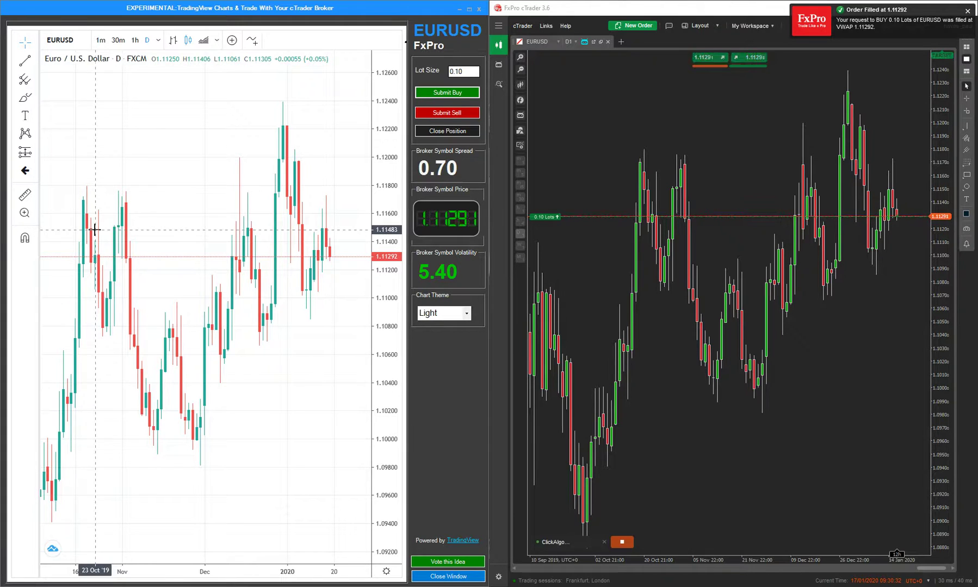
mouse_move(554, 213)
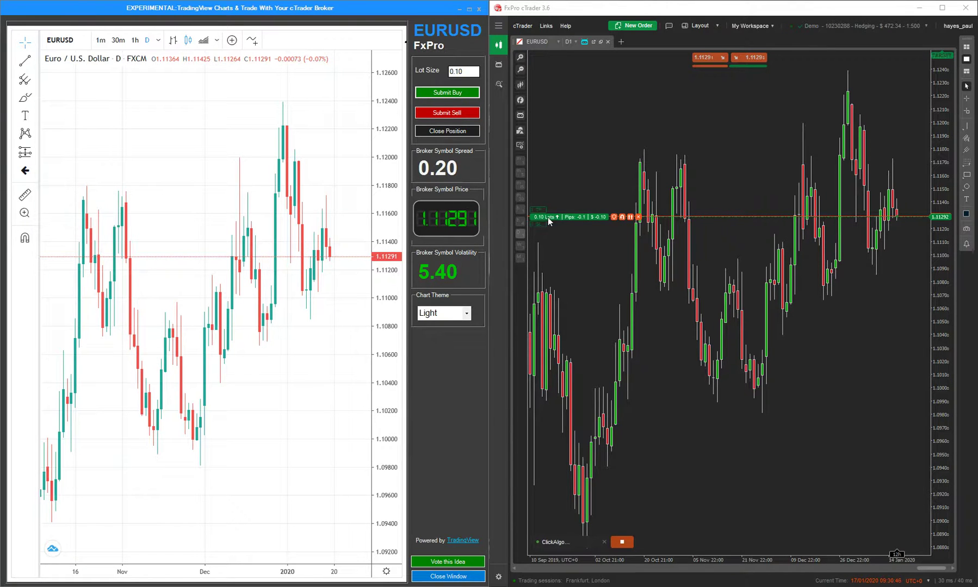
click(460, 114)
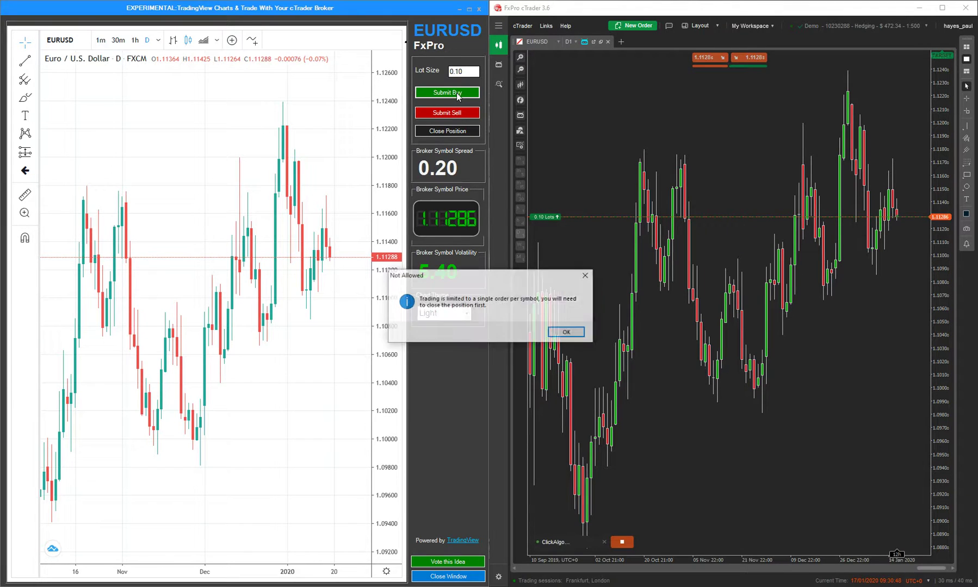
click(566, 332)
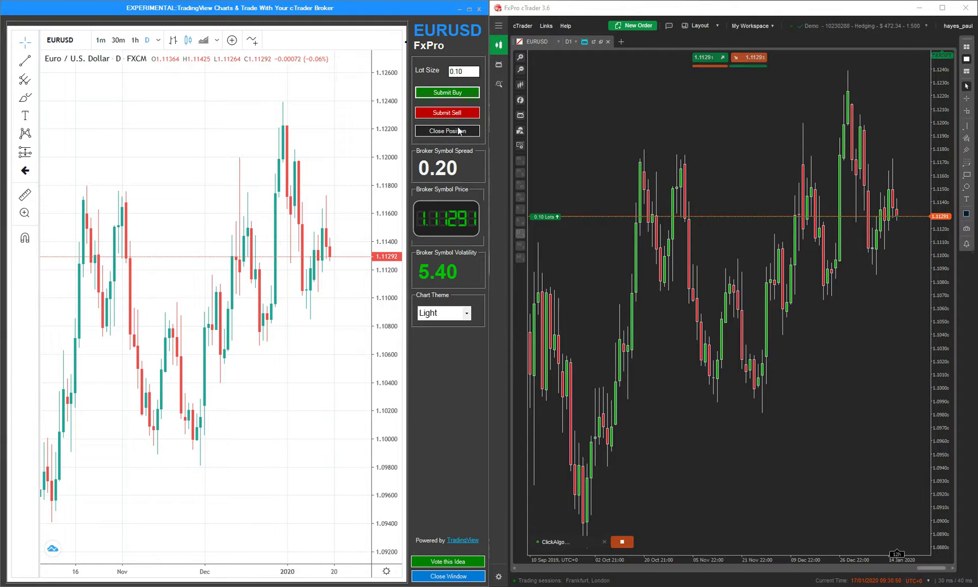
click(455, 131)
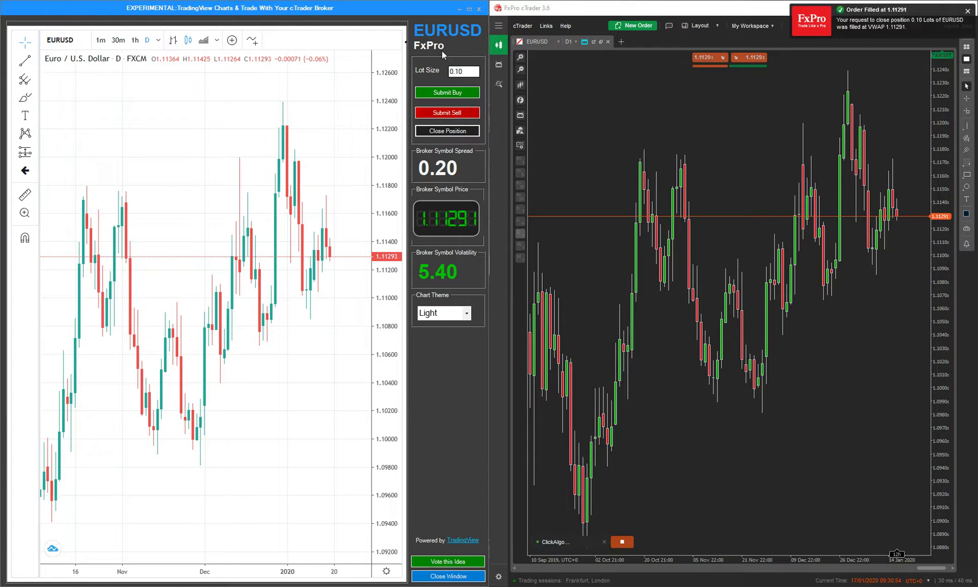
click(468, 9)
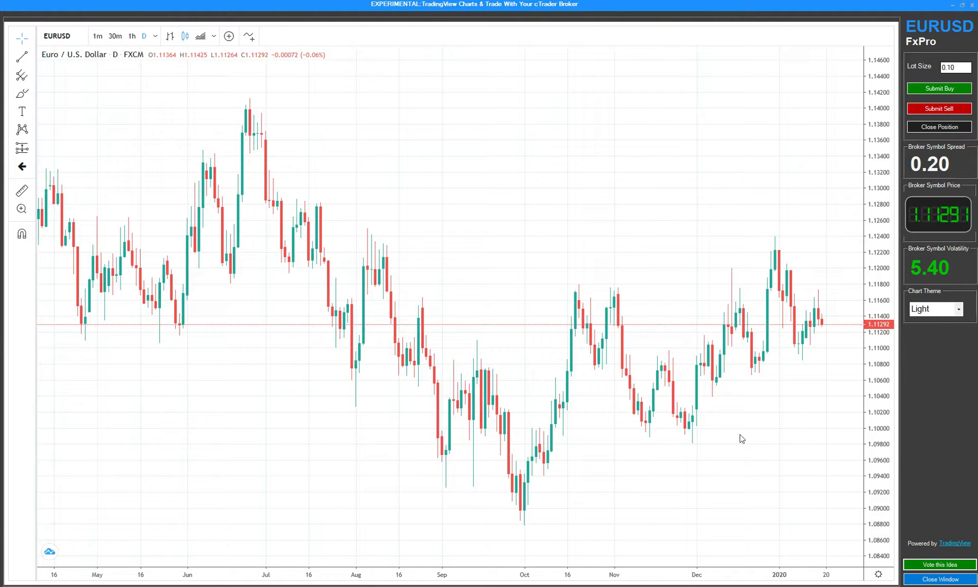
- Minimize the TradingView window to reveal the Chrome forum page
click(951, 6)
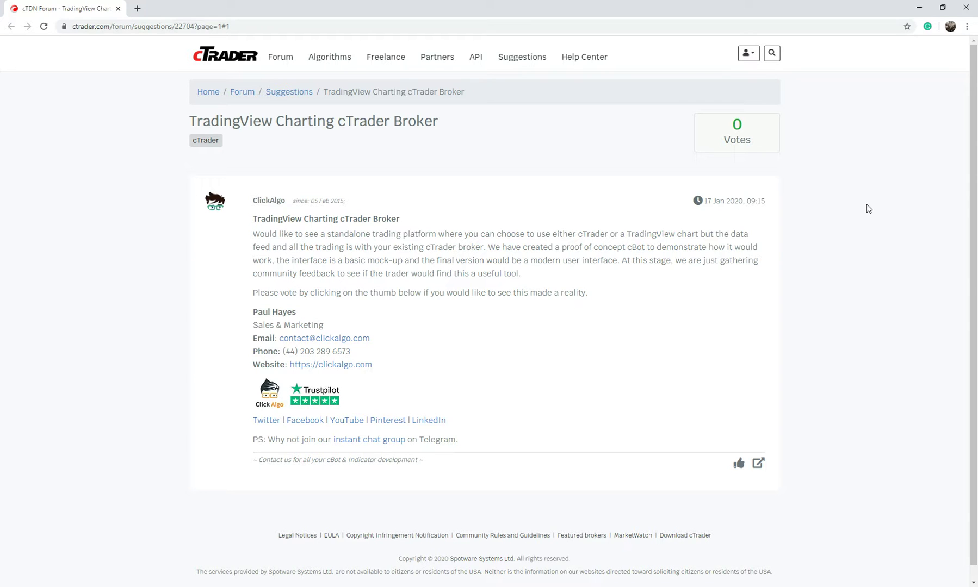
- Minimize and restore the Chrome forum page, then switch back to the TradingView chart window
click(918, 7)
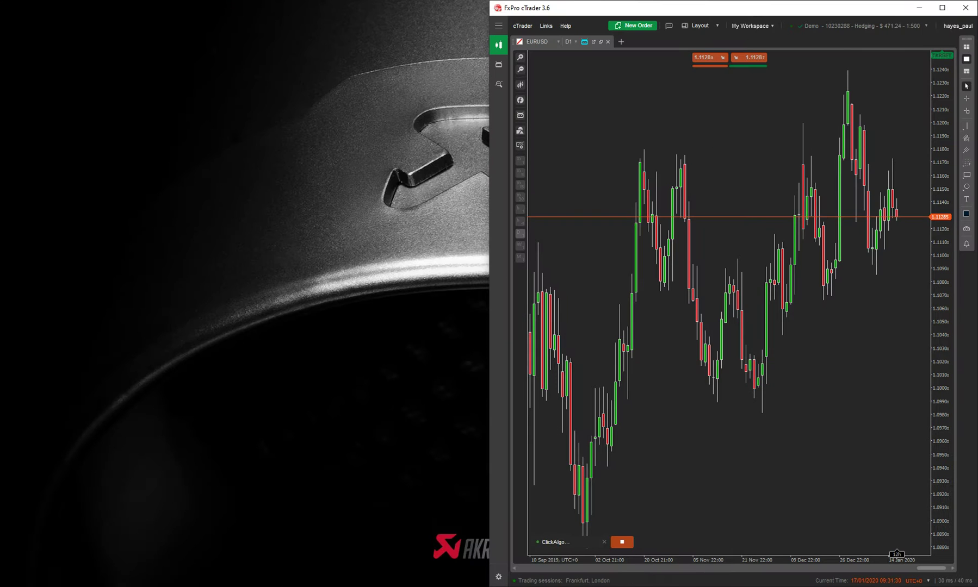
click(125, 584)
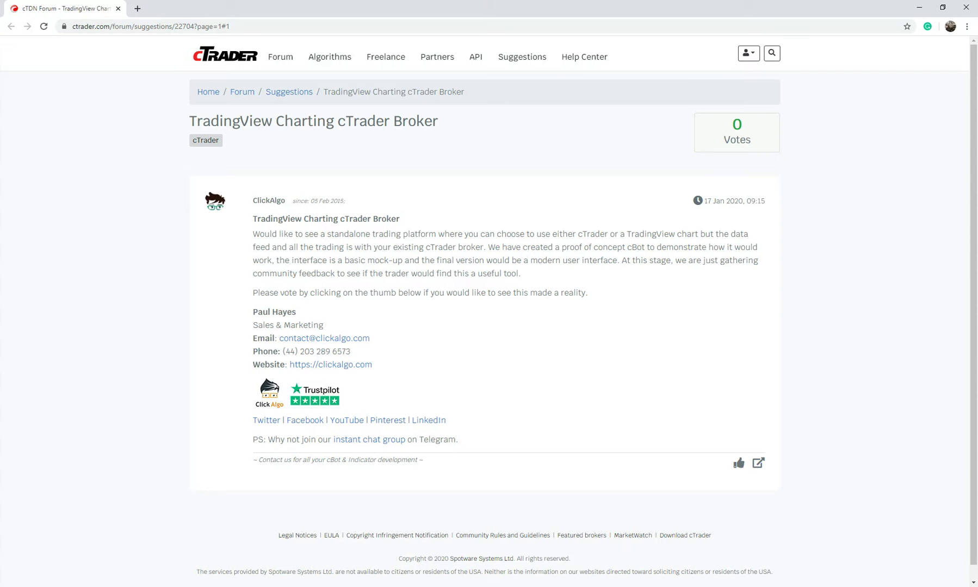
click(539, 560)
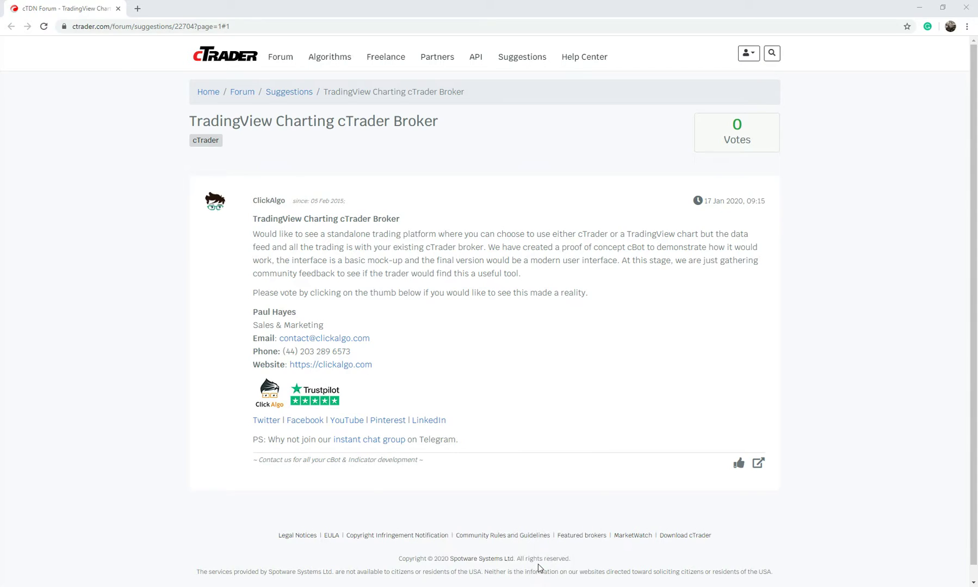